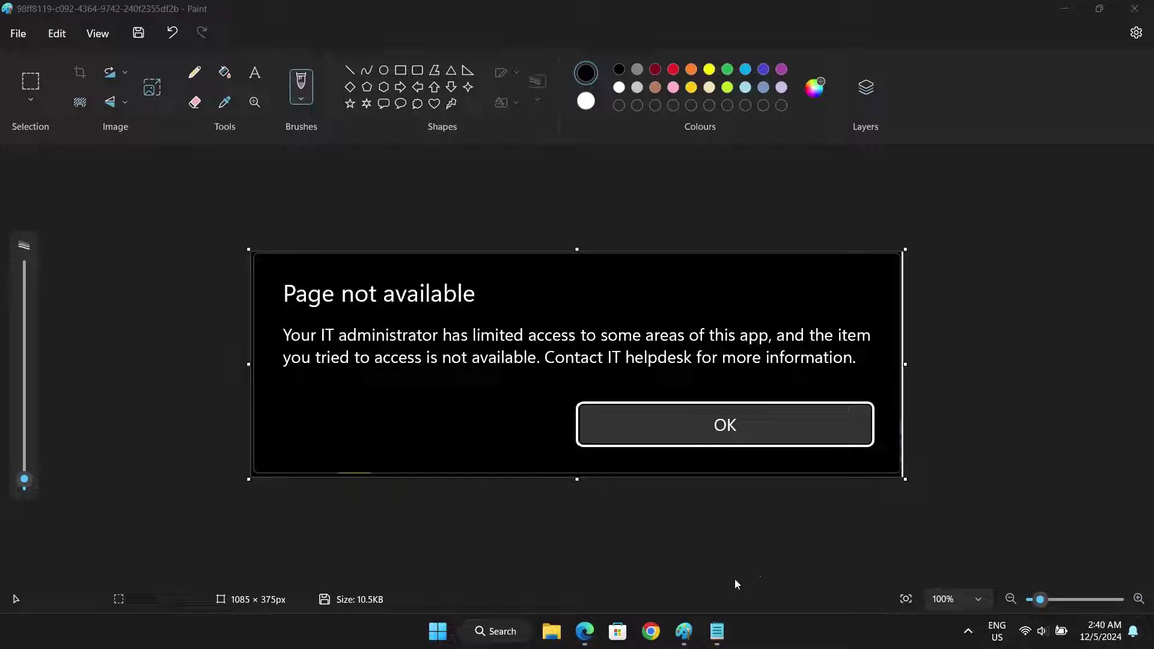
# Step: Copy the saved catalog link from Notepad and load the KB5007651 Update Catalog search in Chrome
pyautogui.click(652, 632)
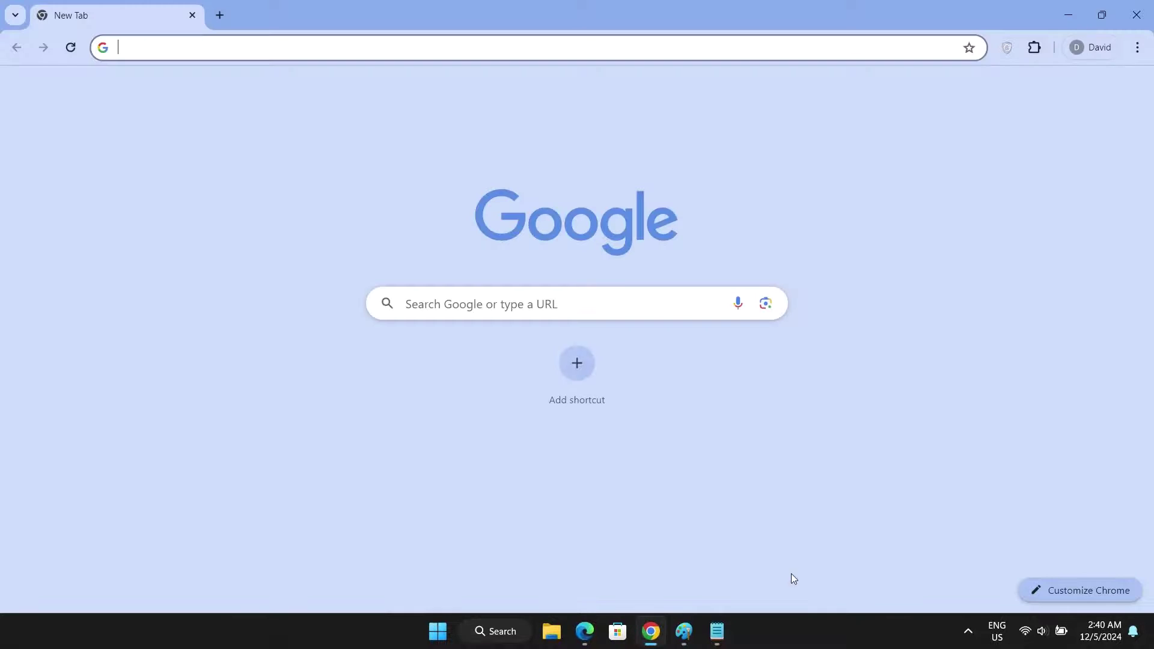
pyautogui.click(718, 631)
pyautogui.hotkey('ctrl', 'a')
pyautogui.hotkey('ctrl', 'c')
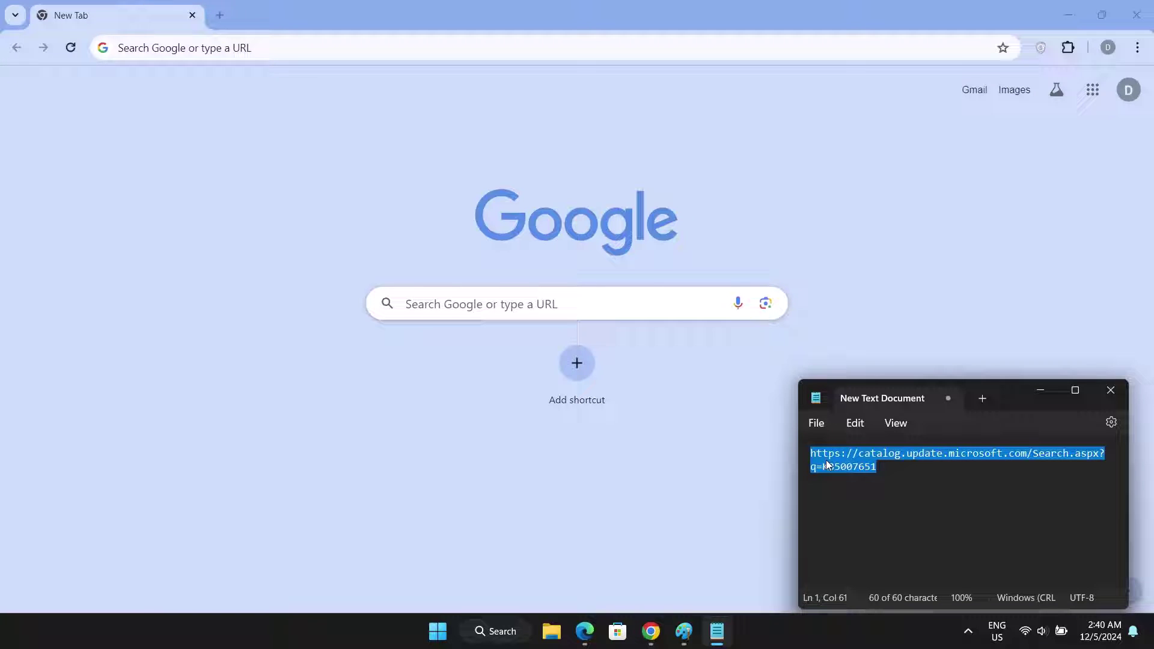
pyautogui.click(316, 53)
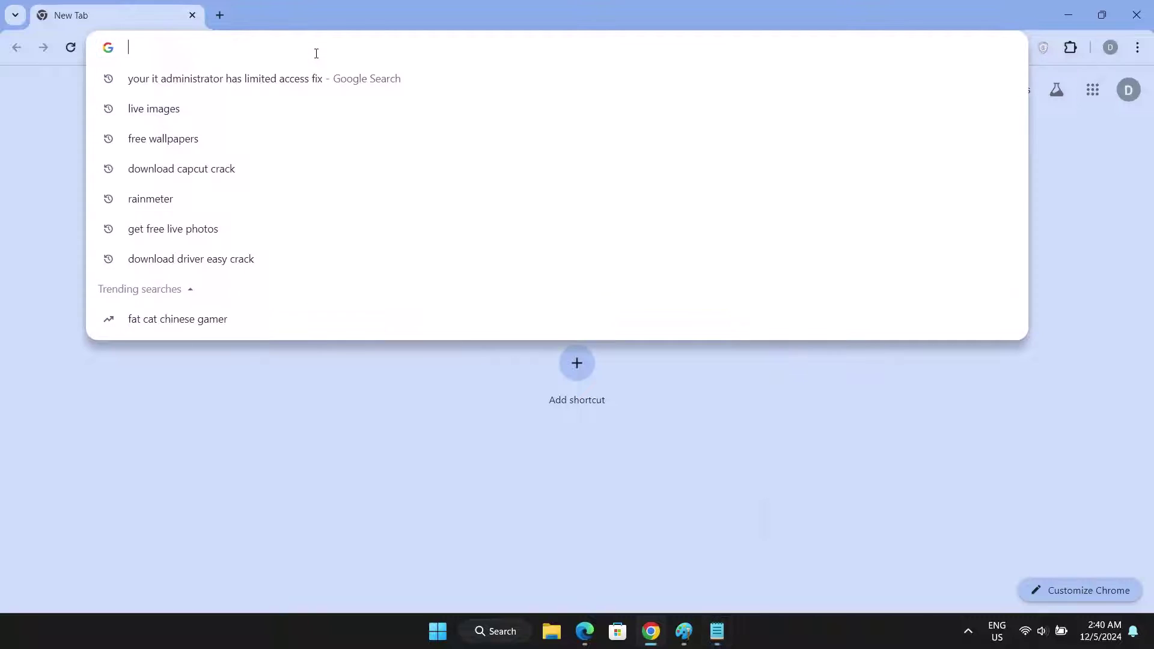
pyautogui.hotkey('ctrl', 'v')
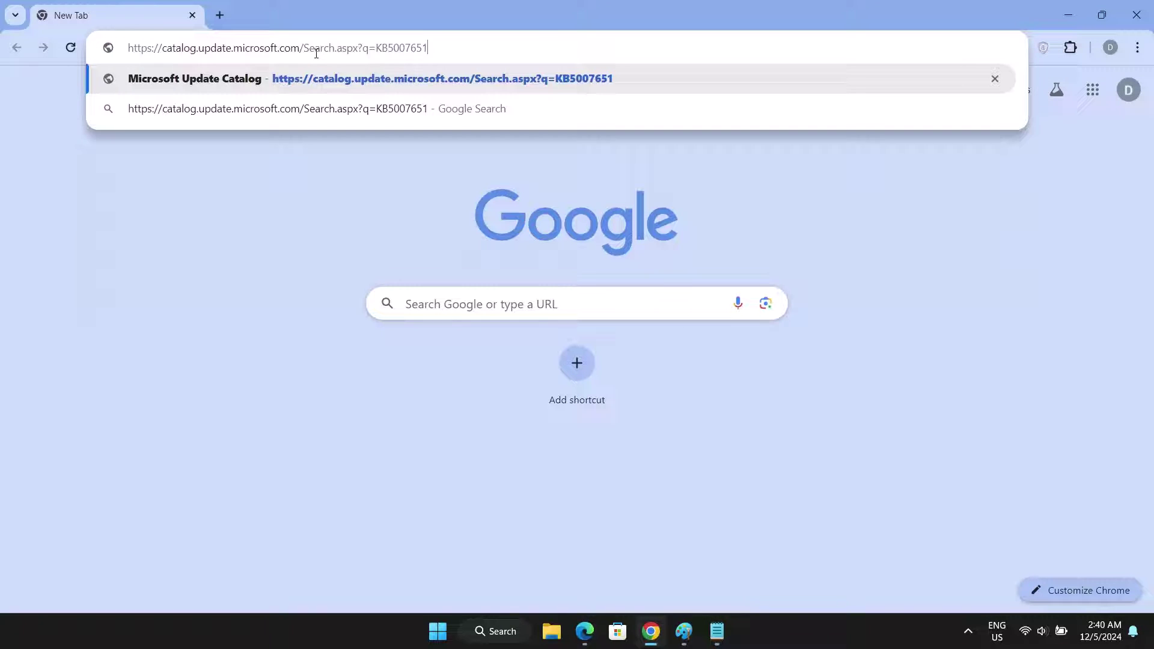
pyautogui.press('Return')
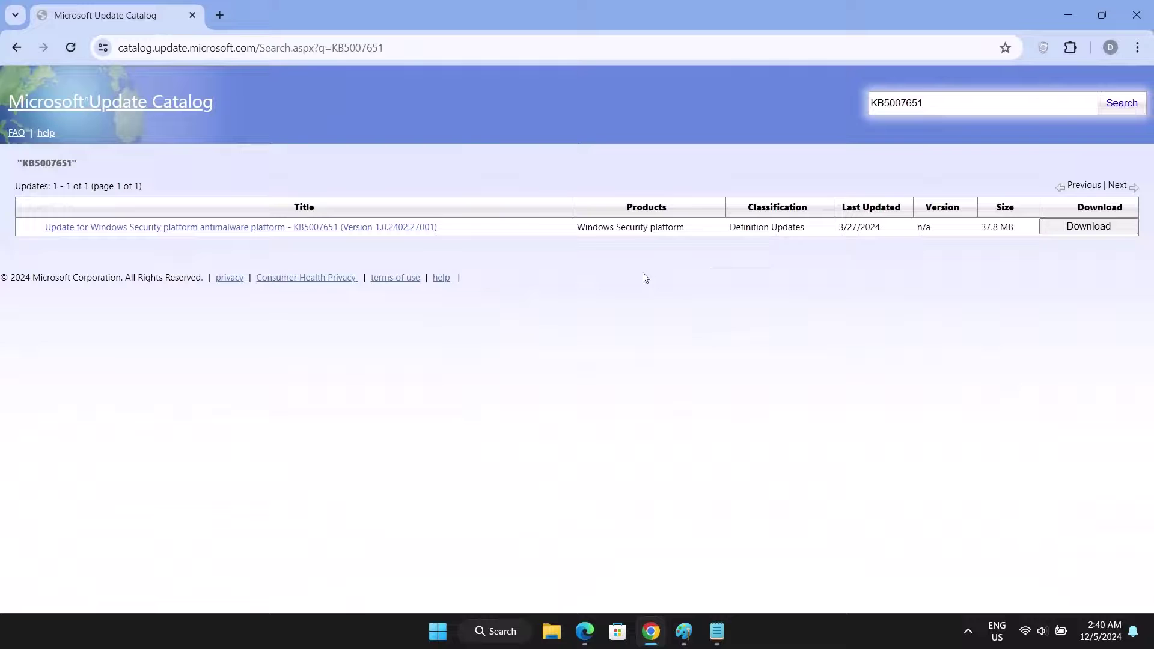
# Step: Download the first securityhealthsetup .exe for KB5007651 and show it in its folder
pyautogui.click(1079, 228)
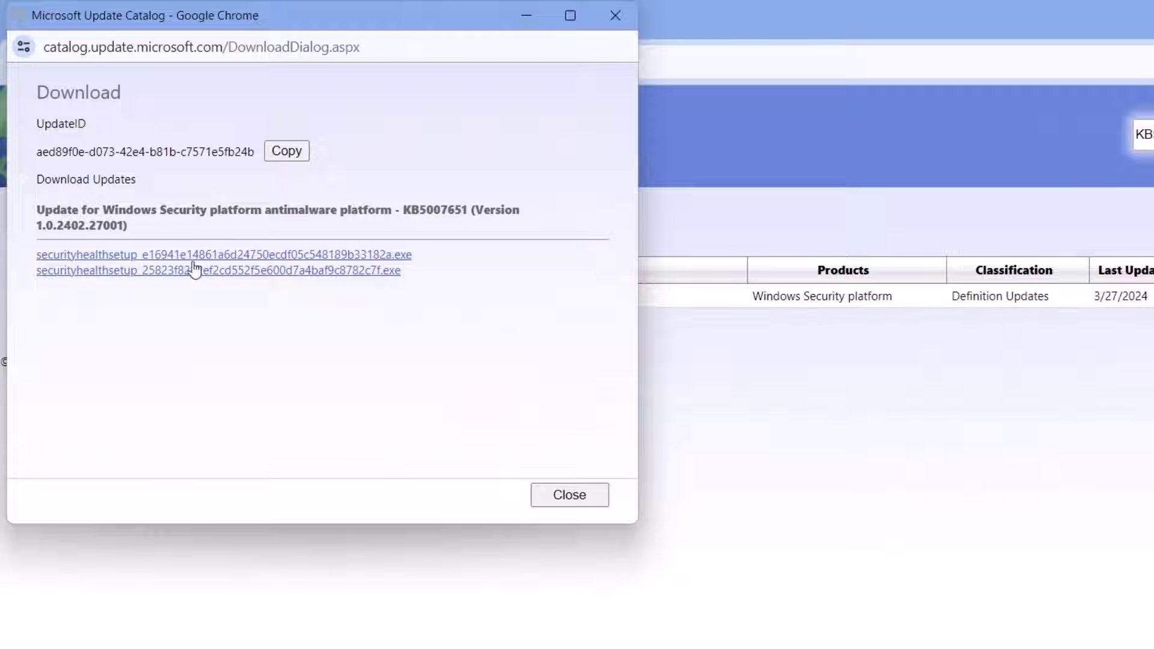
pyautogui.click(130, 259)
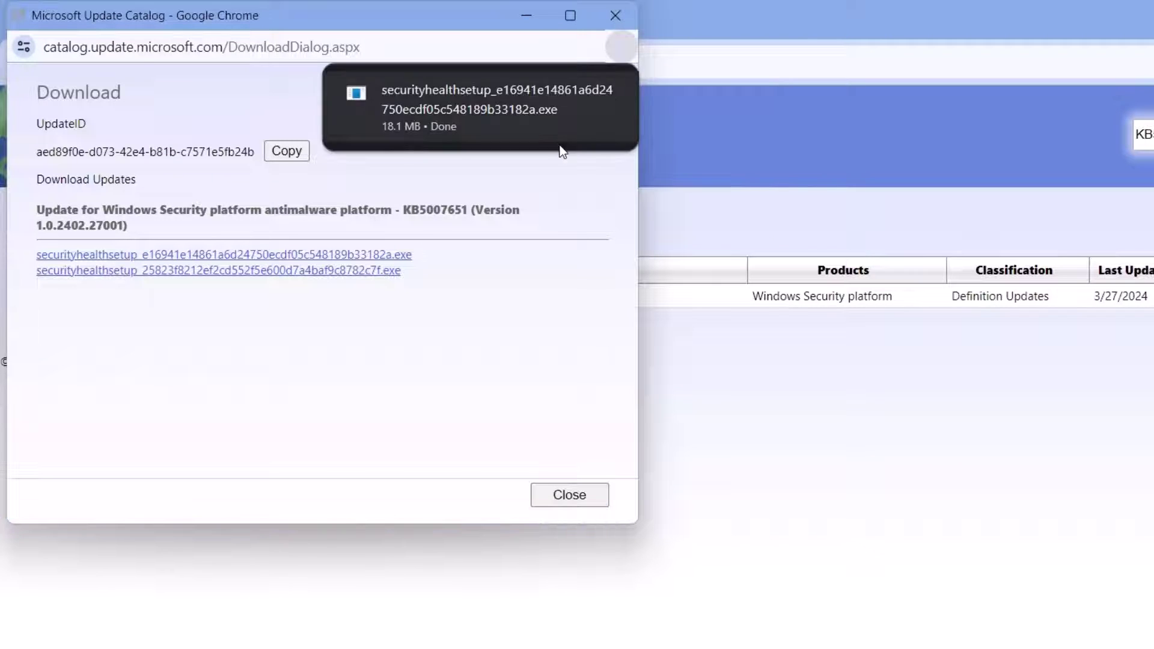
pyautogui.click(561, 92)
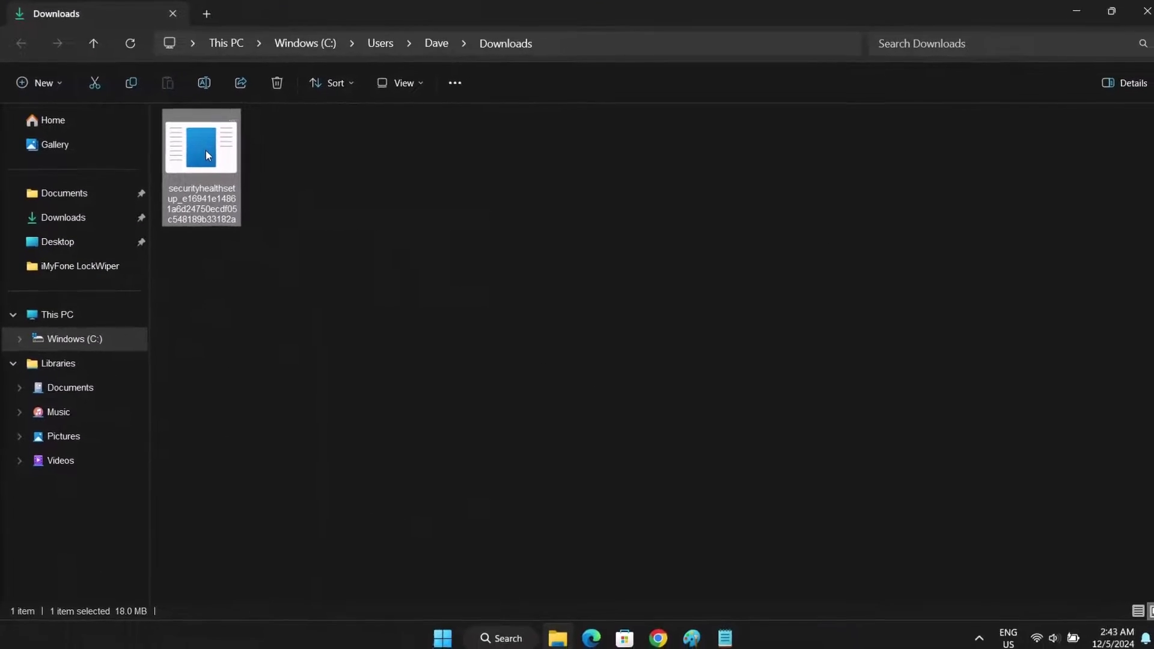
# Step: Run the downloaded securityhealthsetup installer as administrator from Downloads
pyautogui.rightClick(203, 149)
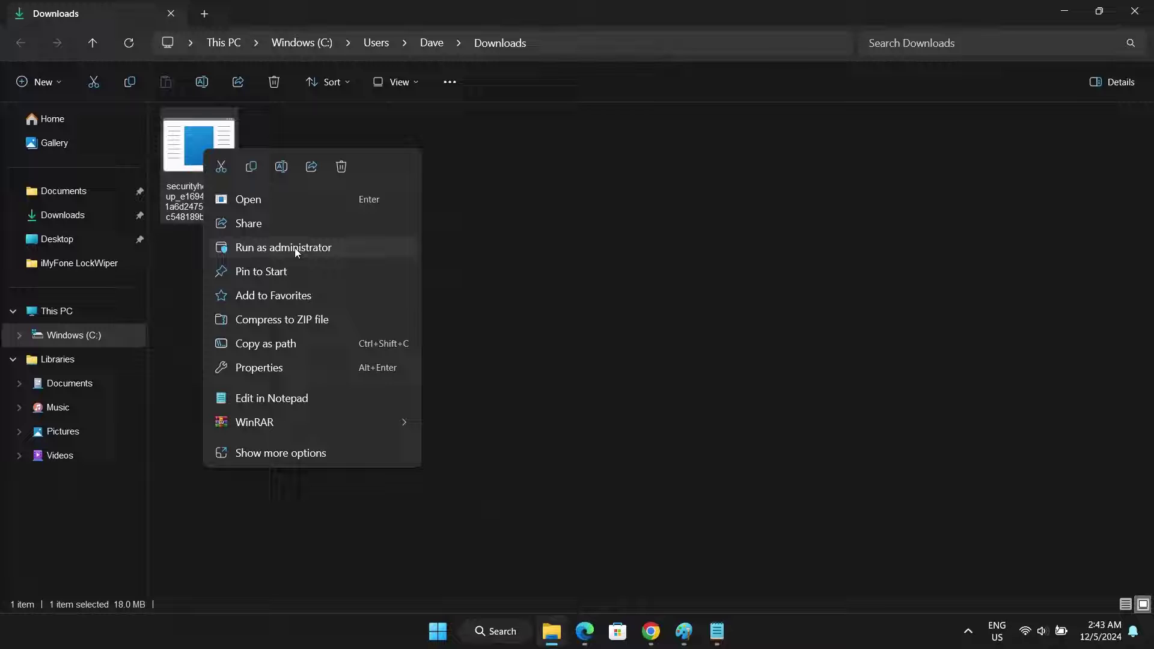
pyautogui.click(279, 251)
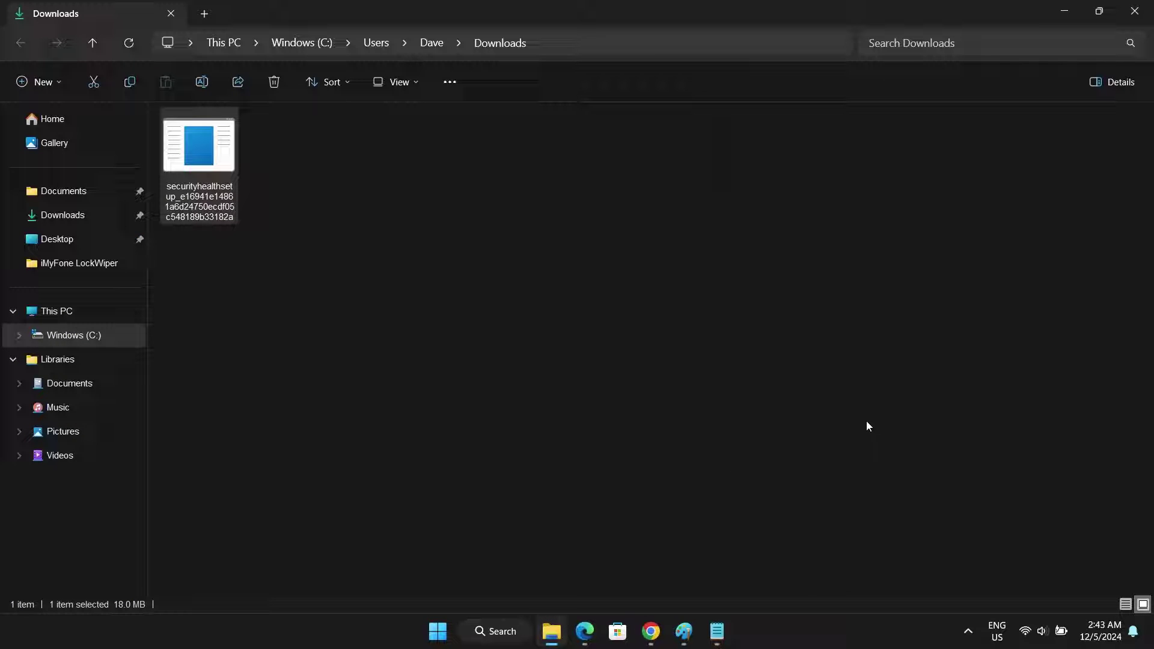
# Step: Launch Windows Security from Settings > Privacy & security > Windows Security
pyautogui.rightClick(440, 630)
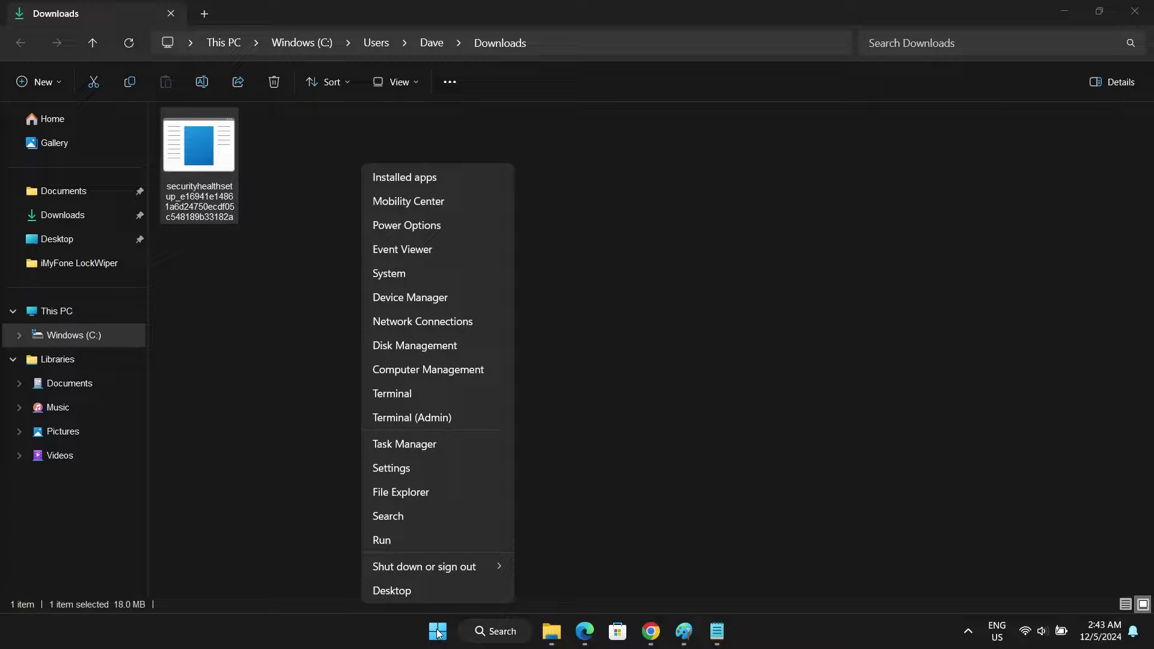
pyautogui.click(394, 470)
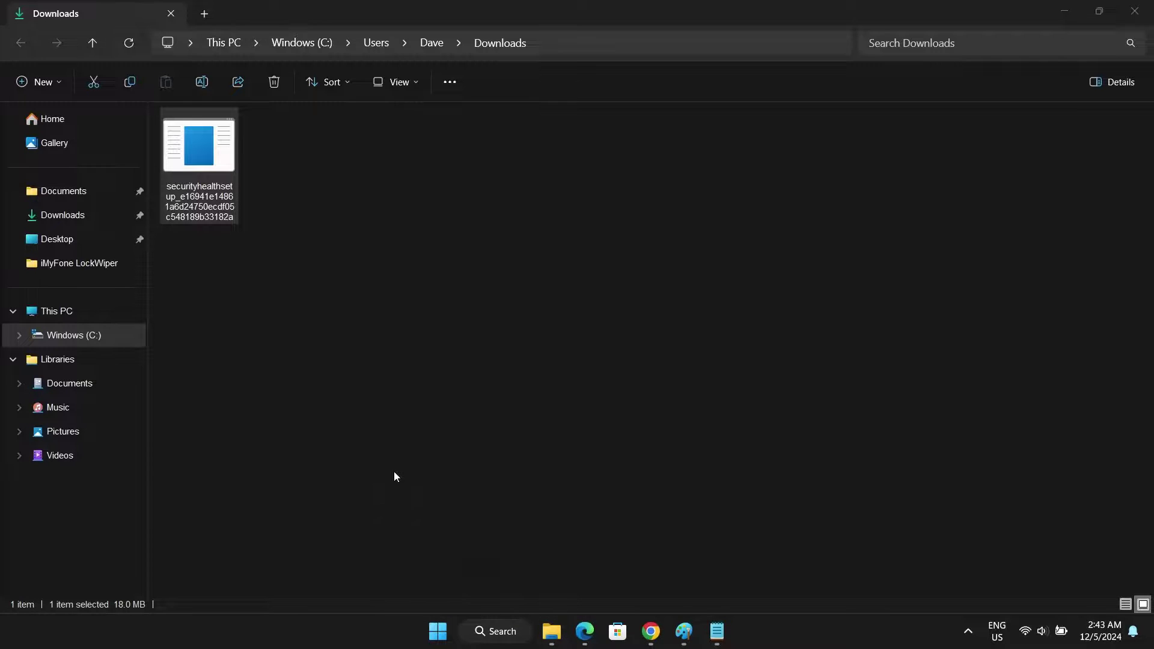
pyautogui.click(75, 470)
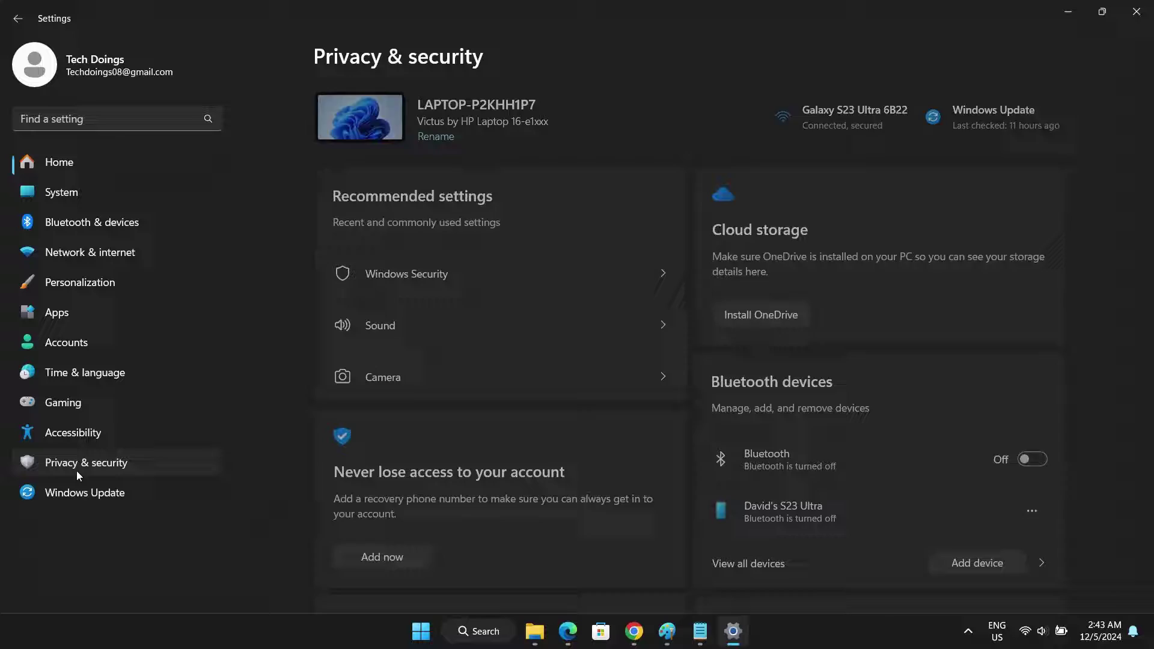
pyautogui.click(465, 142)
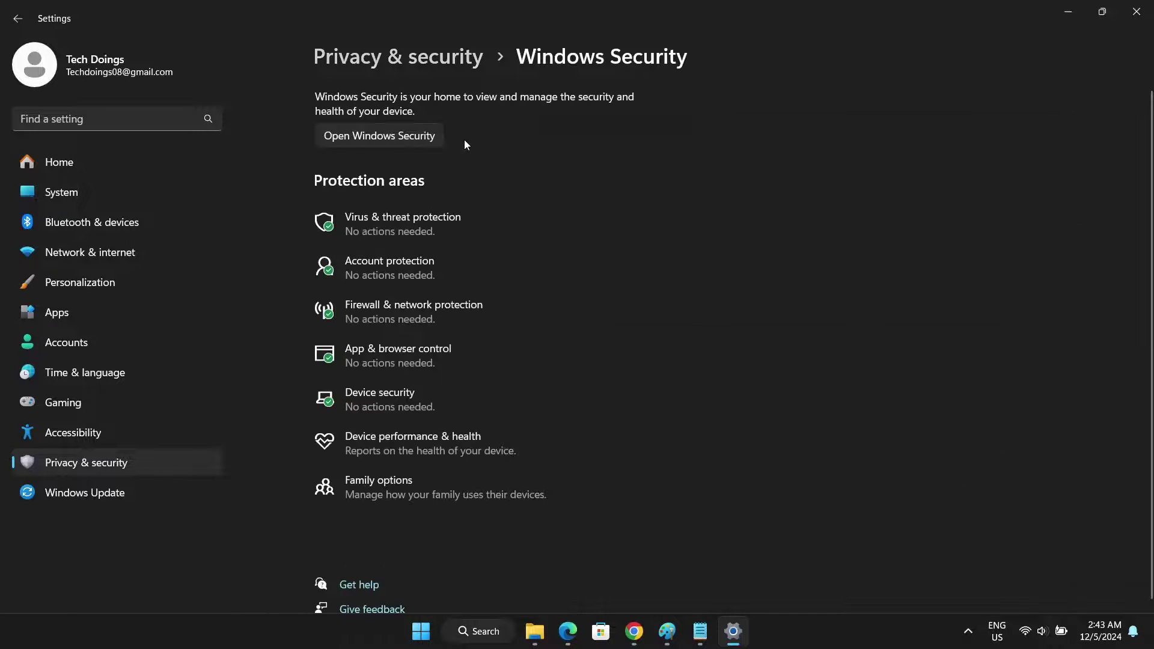
pyautogui.click(377, 135)
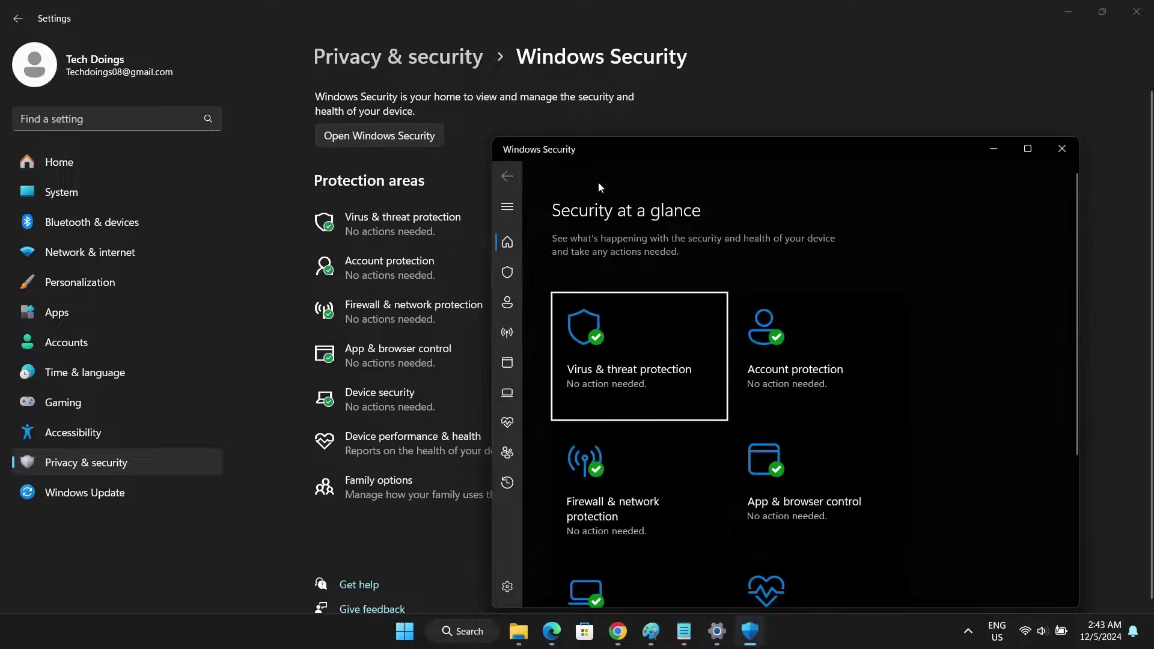
# Step: Resize the Windows Security window, then maximize it to full screen
pyautogui.moveTo(688, 139)
pyautogui.mouseDown()
pyautogui.moveTo(667, 227)
pyautogui.moveTo(678, 115)
pyautogui.mouseUp()
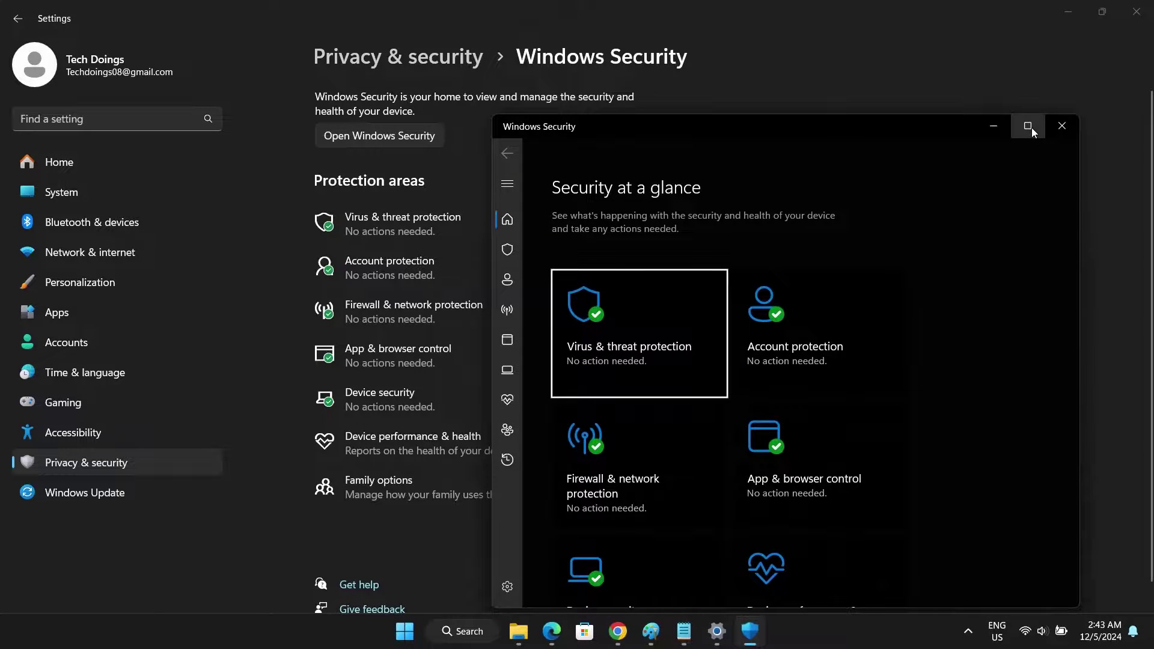
pyautogui.click(1029, 127)
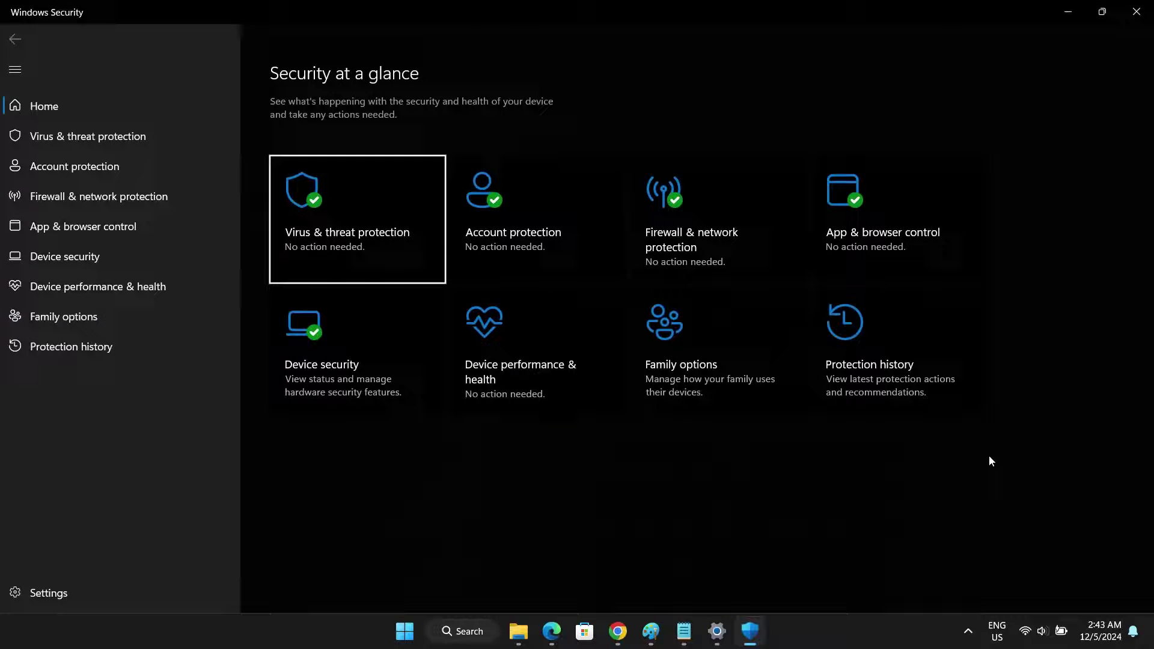